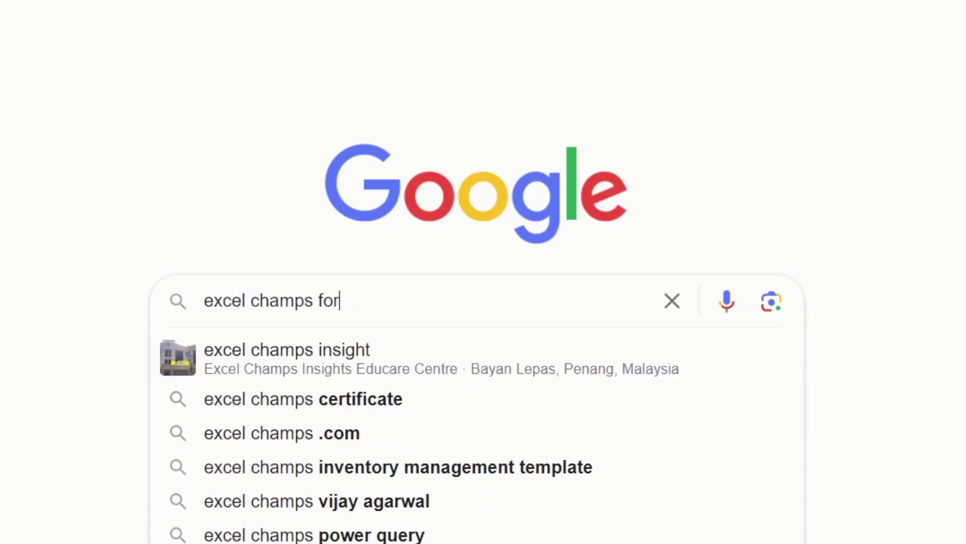
text(mulas)
Search Google for 'excel champs formulas' and open the Excel Champs '200+ Excel Formulas List' result
key(Return)
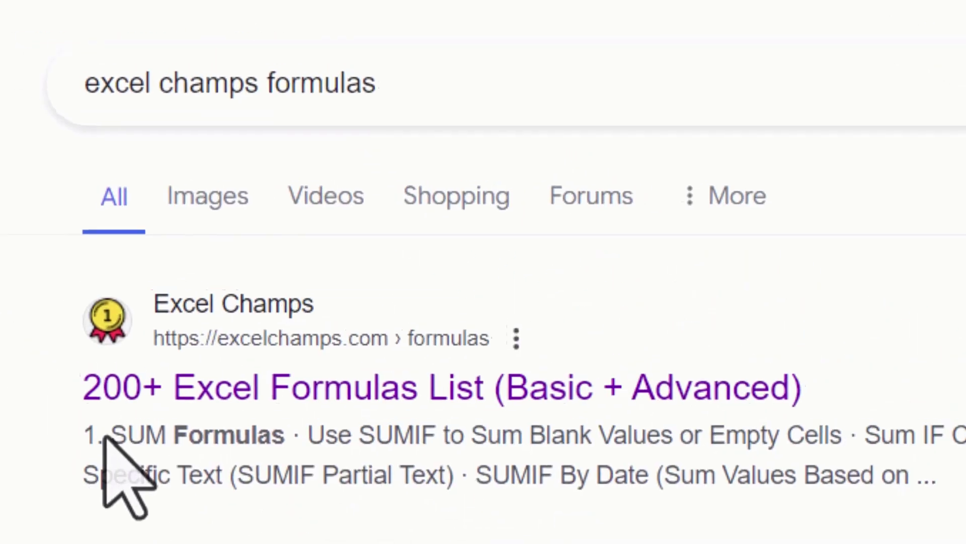
click(332, 393)
scroll(185, 176, down, 3)
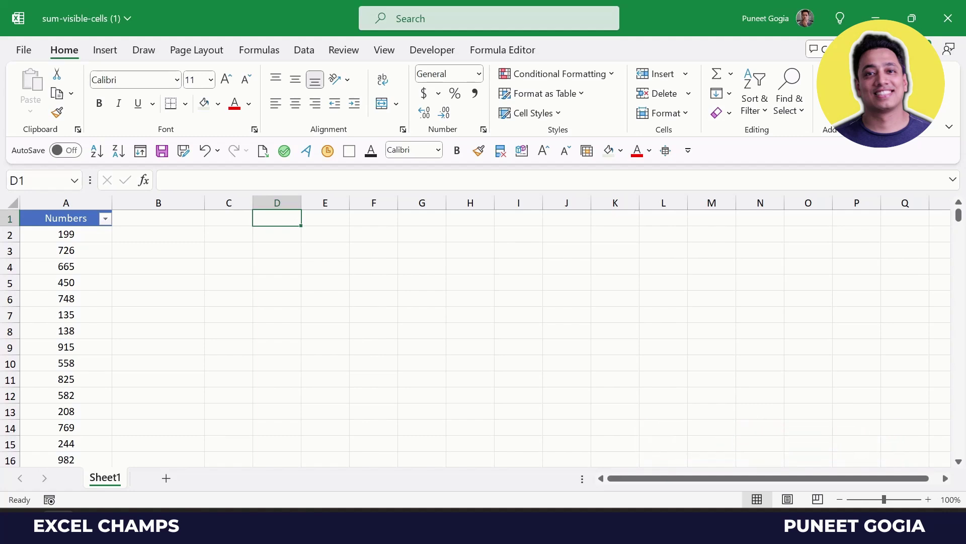
text(=Sub)
Enter =SUBTOTAL(9,A2:A1001) in D1, using 9 - SUM from the autocomplete list
key(Tab)
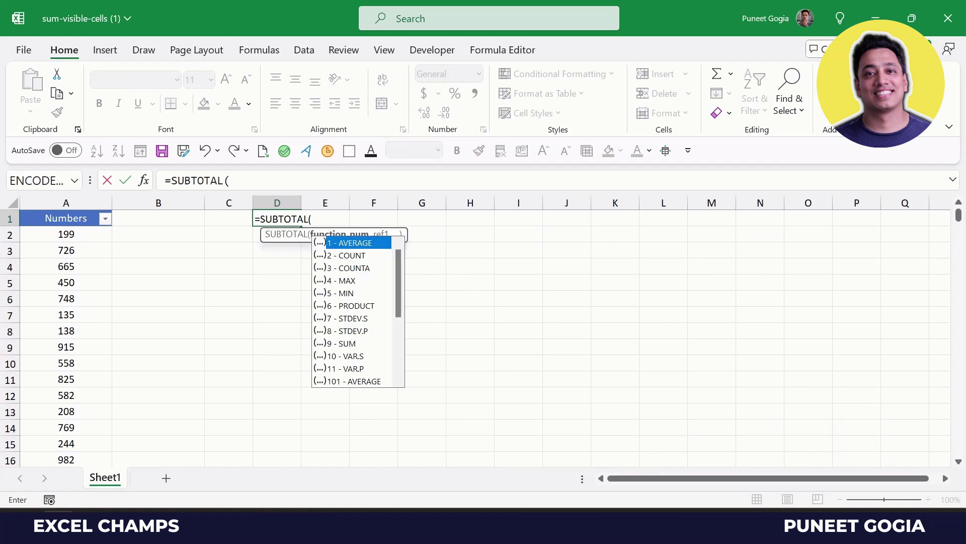
key(Down)
key(Down)
key(Down)
key(Down)
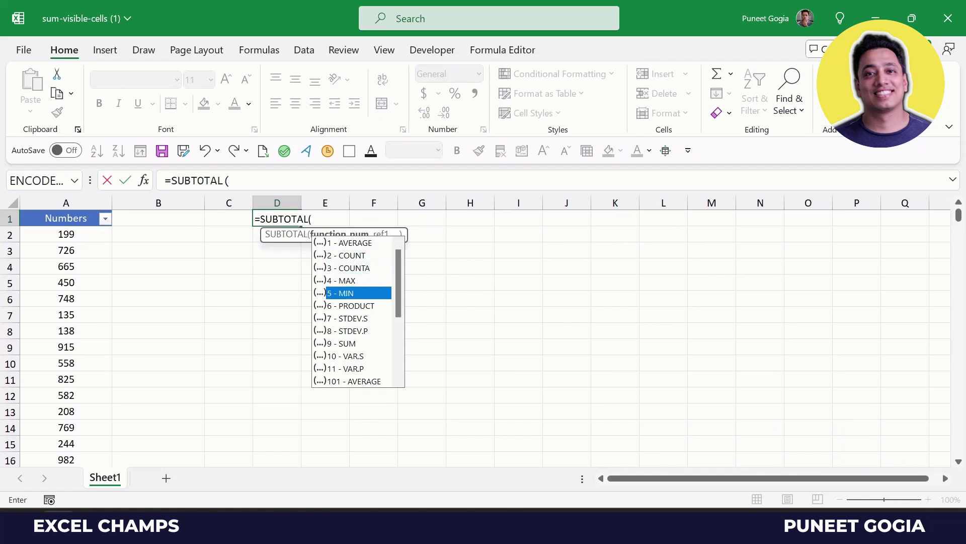
key(Down)
key(Down)
key(Down)
key(Down)
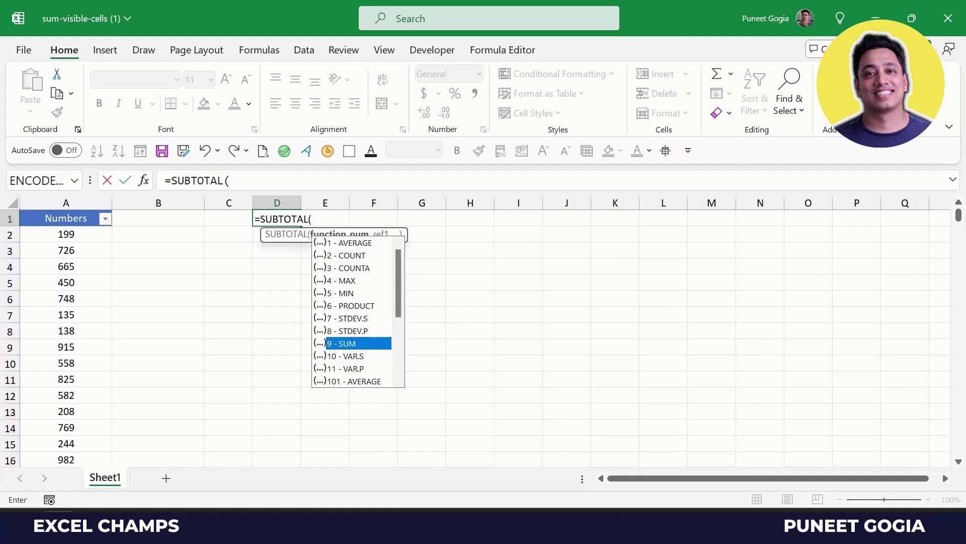
key(Tab)
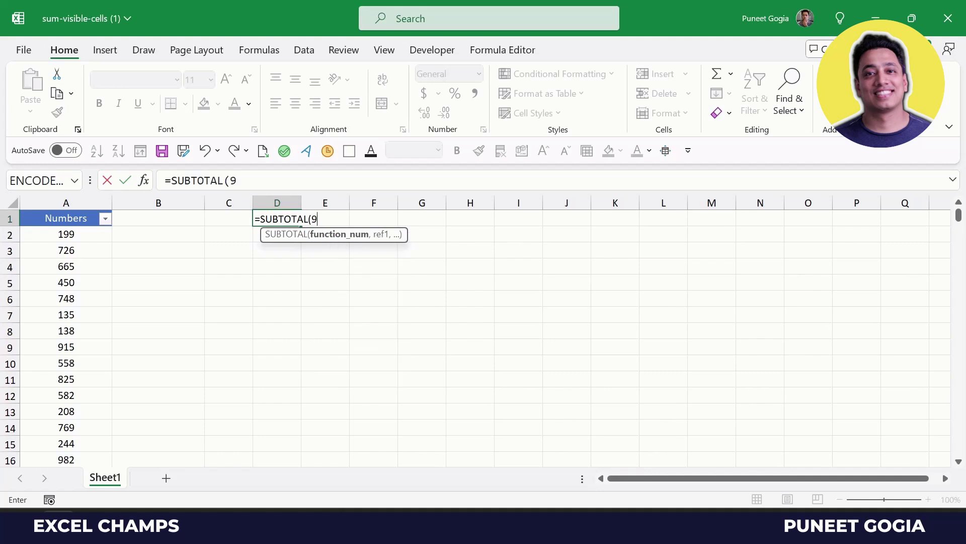
text(,)
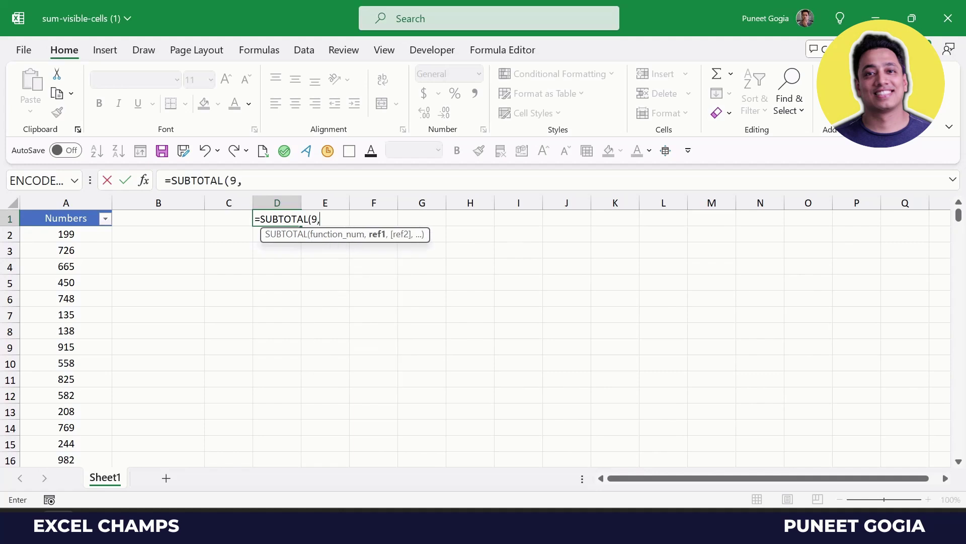
key(Left)
key(Left)
key(Left)
key(Down)
key(ctrl+shift+Down)
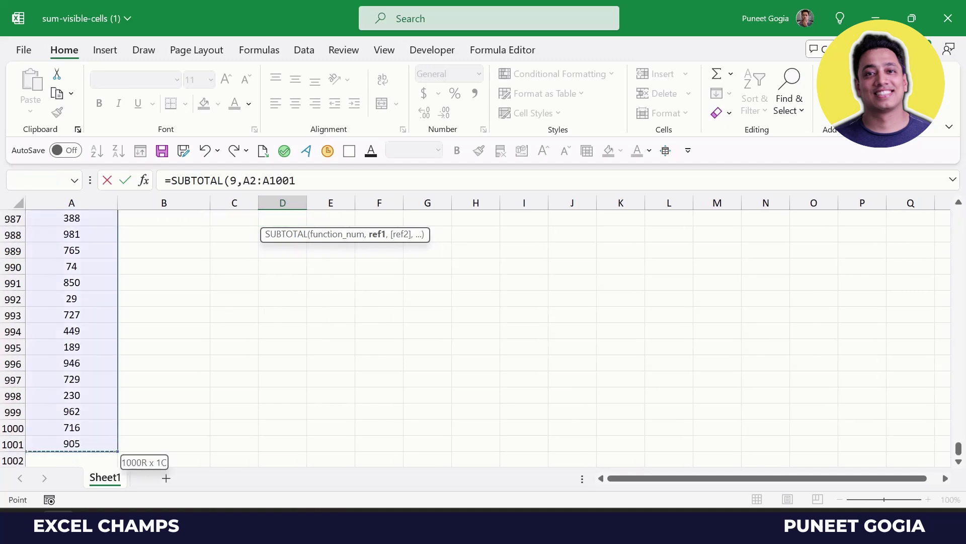
key(Return)
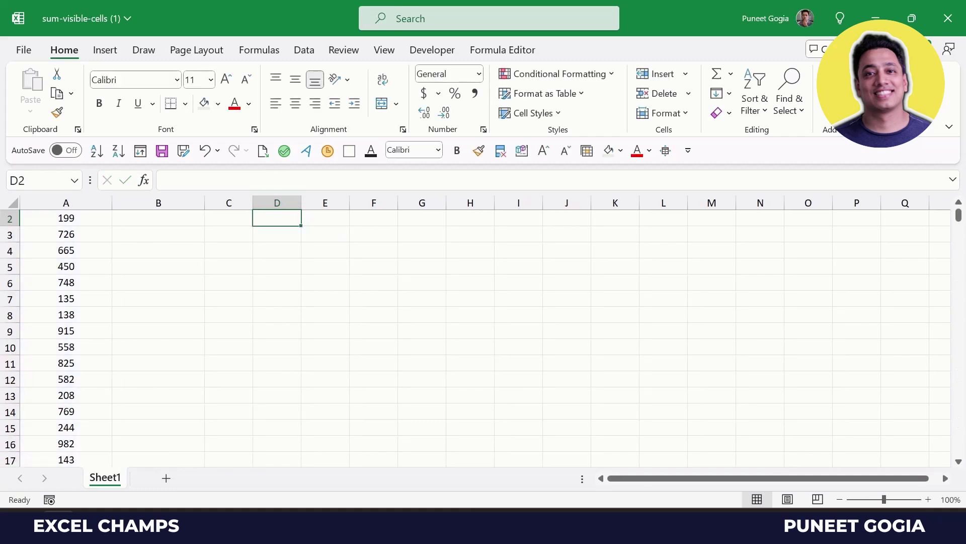
Filter the Numbers column in A1 to 14 small values like 1, 2, 3, 5, 6, then select D1
key(Up)
key(Left)
key(Left)
key(Left)
key(alt+Down)
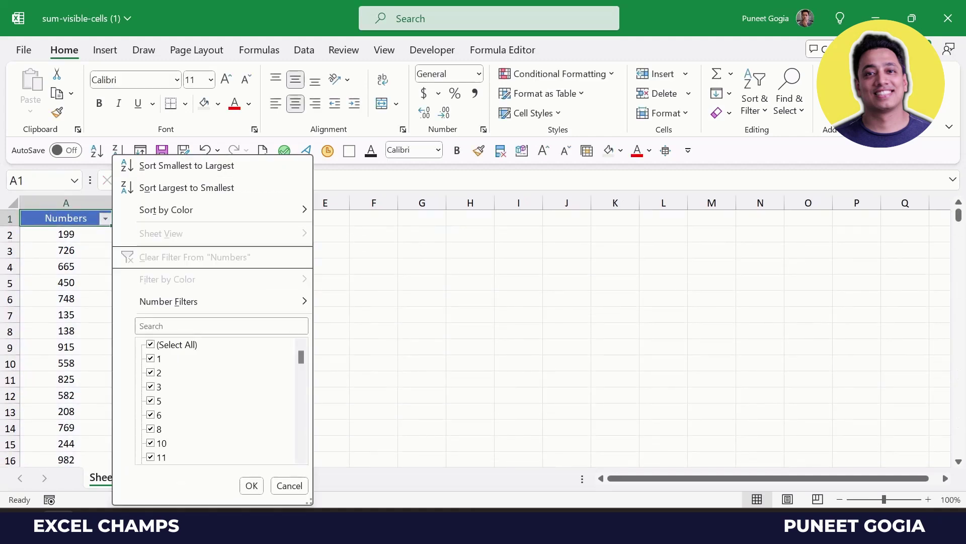
key(Tab)
key(space)
key(Down)
key(space)
key(Down)
key(space)
key(Down)
key(space)
key(Down)
key(space)
key(Down)
key(space)
key(Down)
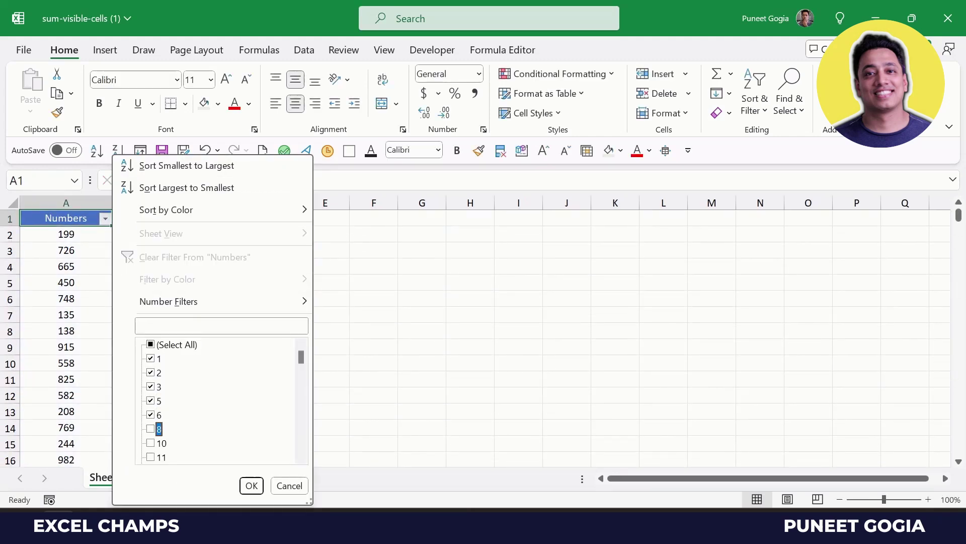
key(space)
key(Down)
key(space)
key(Down)
key(space)
key(Down)
key(Return)
key(Right)
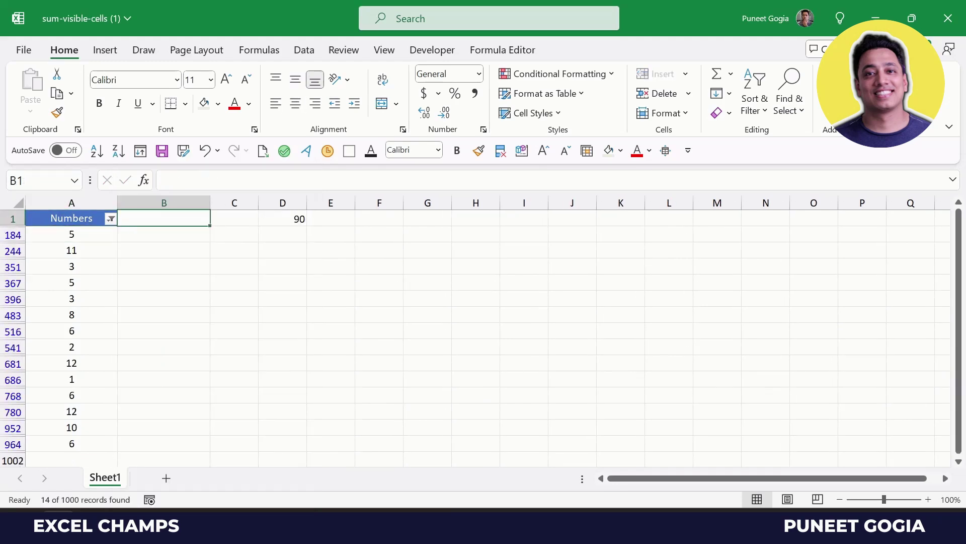
key(Right)
key(Right)
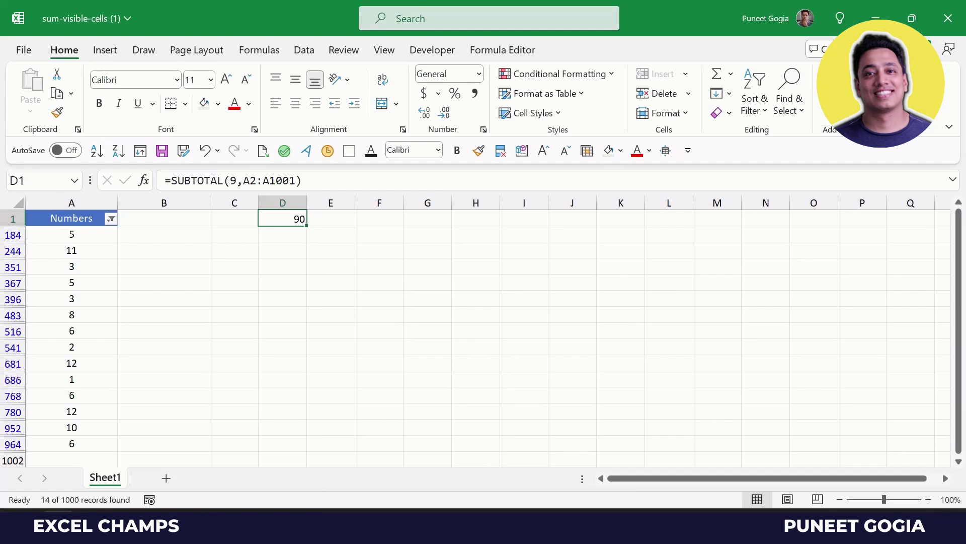
Remove the AutoFilter from the Numbers column
key(alt+d)
key(f)
key(f)
key(Right)
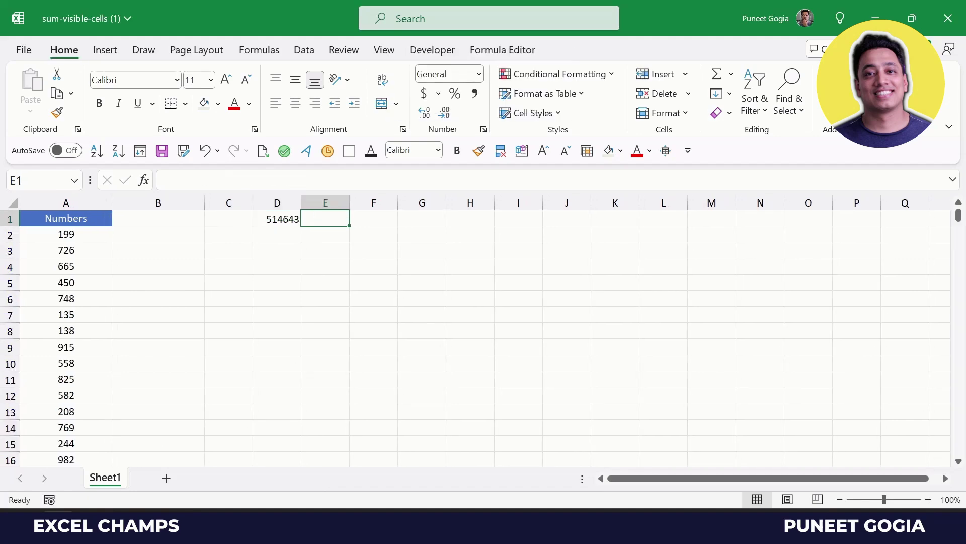
key(Right)
Enter =AGGREGATE(9,5,A2:A1001) in E1, using 9 - SUM and option 5, ignore hidden rows
key(Left)
text(=)
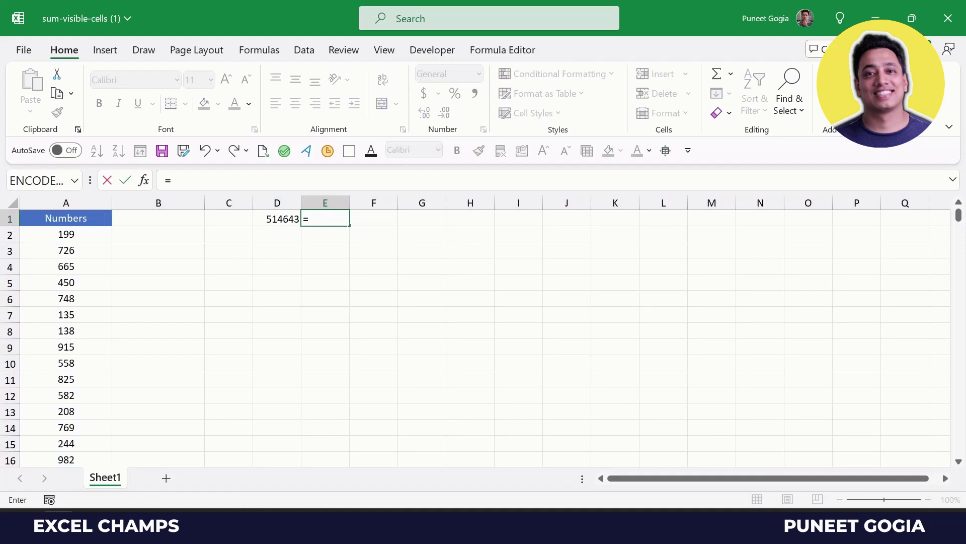
text(agg)
key(Tab)
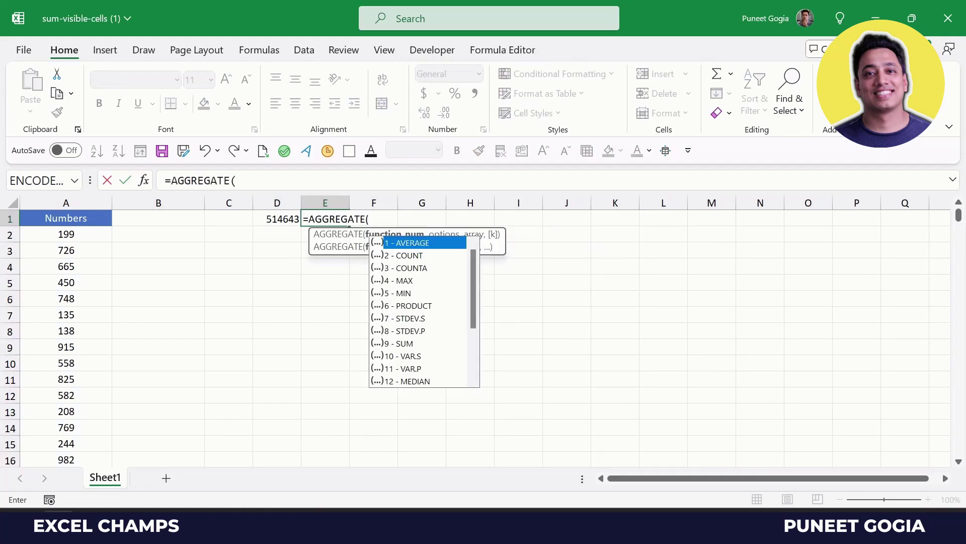
key(Down)
key(Down)
key(Down)
key(Down)
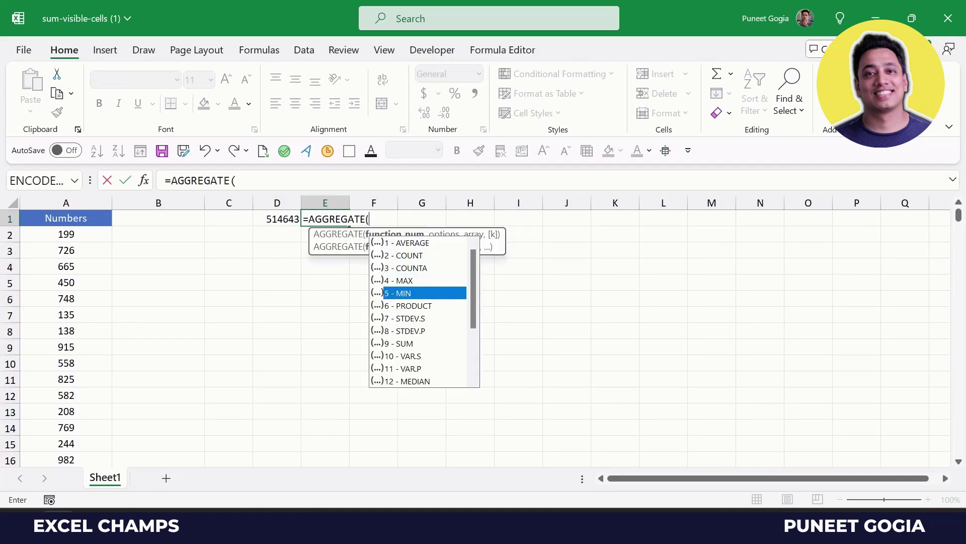
key(Down)
key(Down)
key(Down)
key(Down)
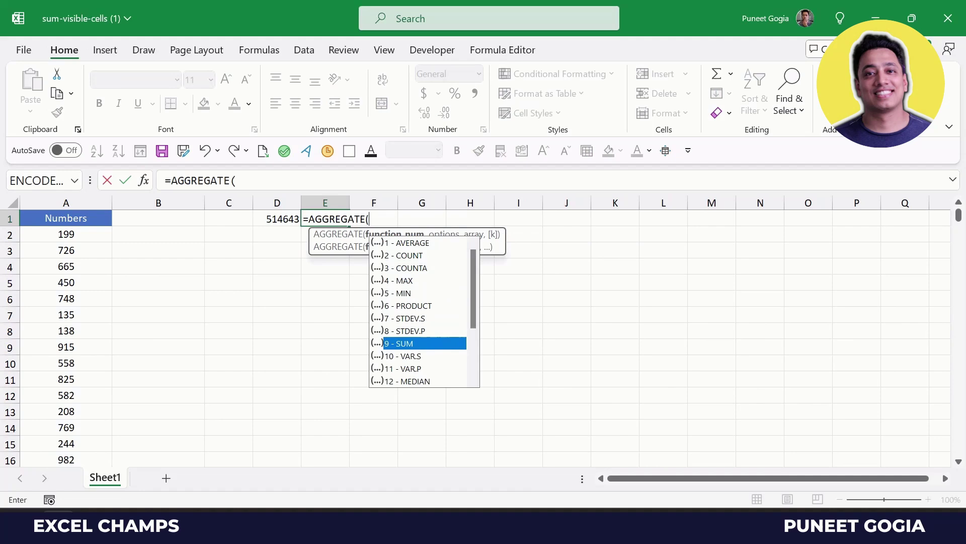
key(Tab)
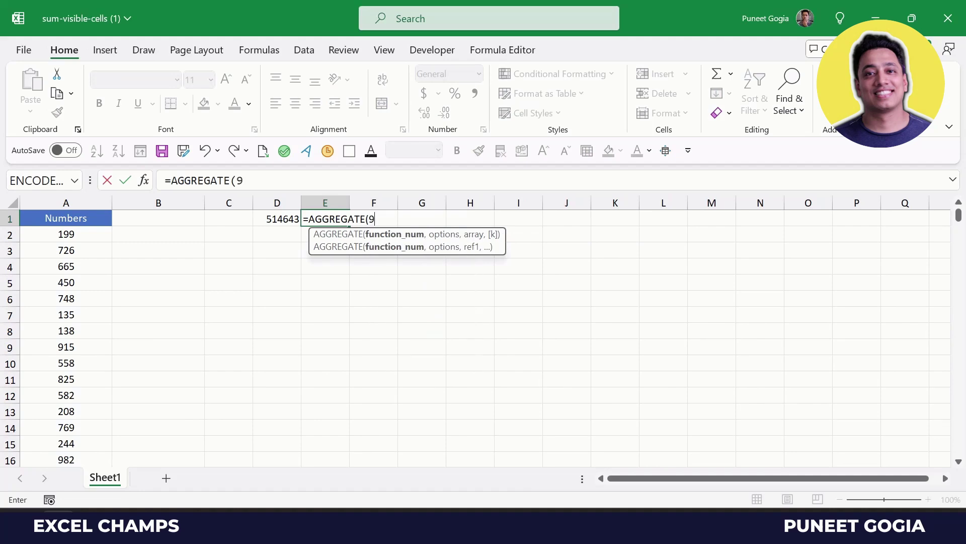
text(,)
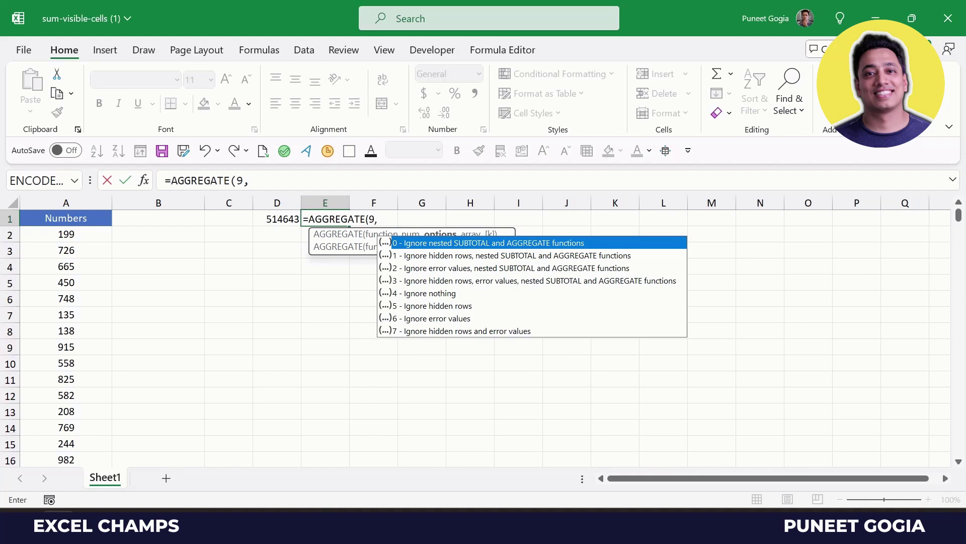
key(Down)
key(Down)
key(Down)
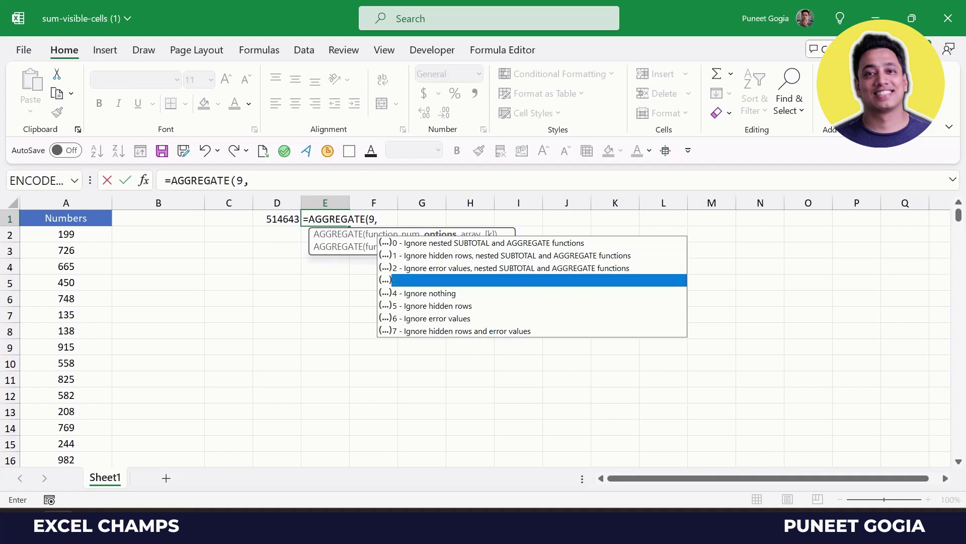
key(Down)
key(Down)
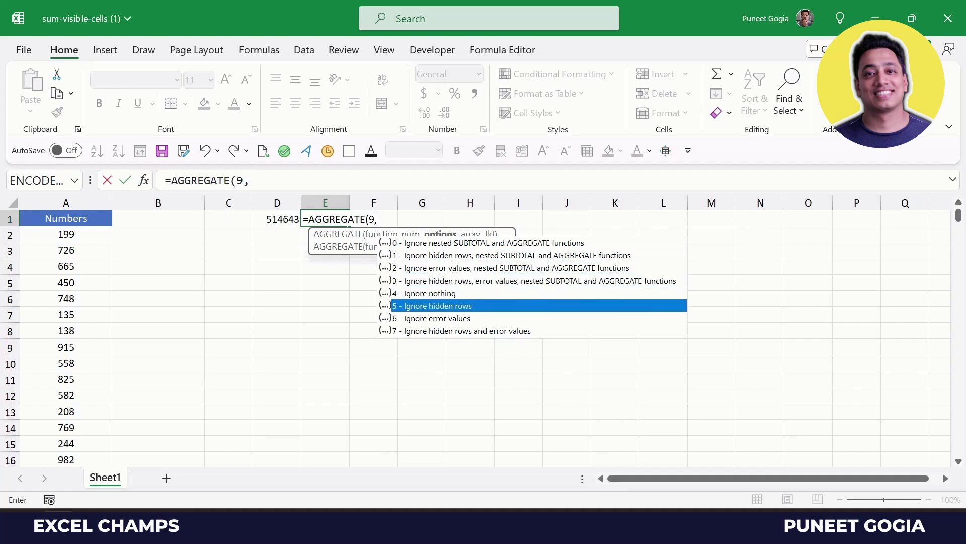
key(Tab)
text(,)
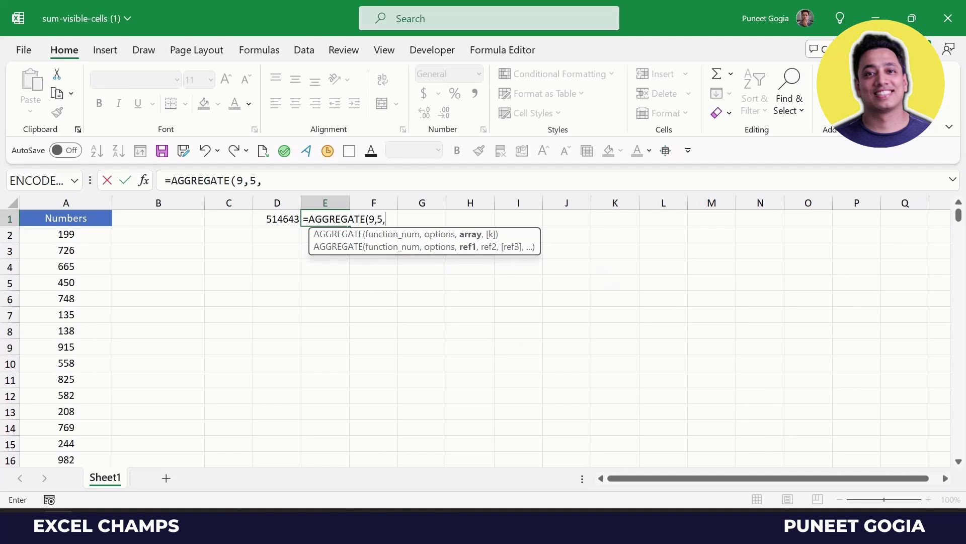
key(Left)
key(Left)
key(Left)
key(Left)
key(Down)
key(ctrl+shift+Down)
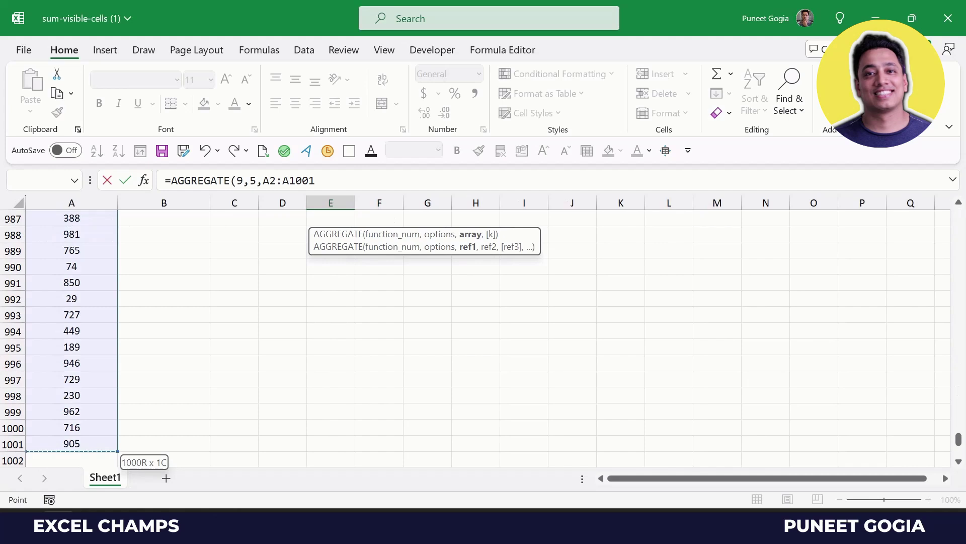
text())
key(Return)
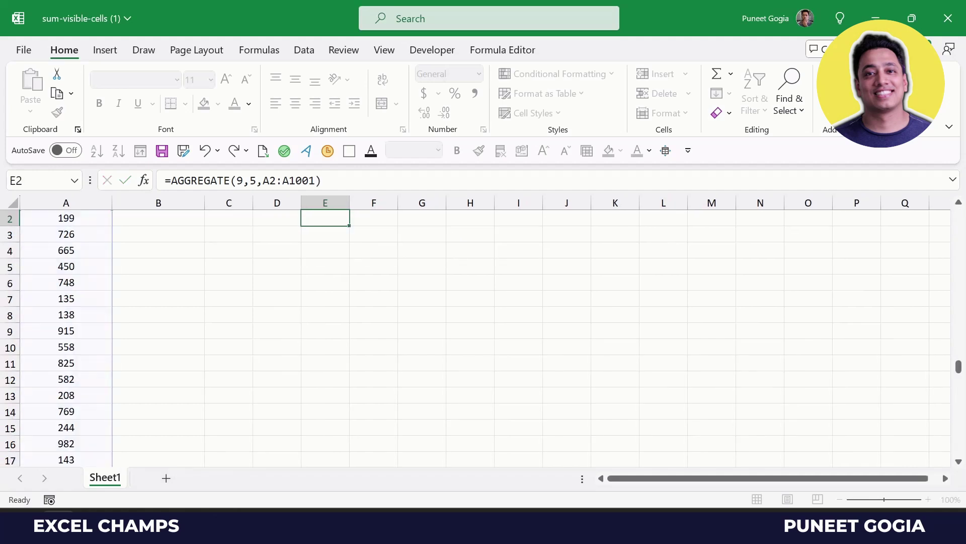
Re-enable the AutoFilter on A1, keep 19 small values, then select D1
key(Up)
key(Left)
key(Left)
key(Left)
key(Left)
key(alt+d)
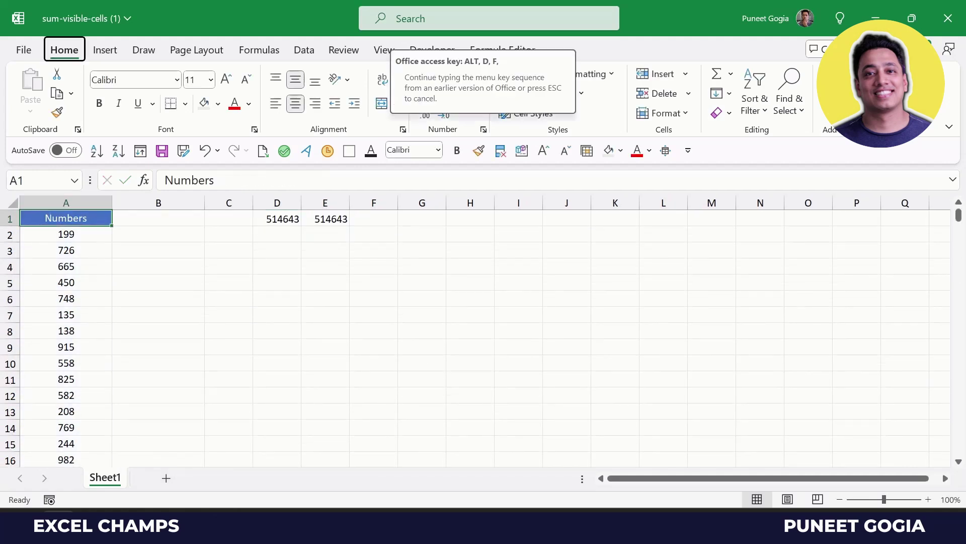
key(f)
key(f)
key(alt+Down)
key(Up)
key(Up)
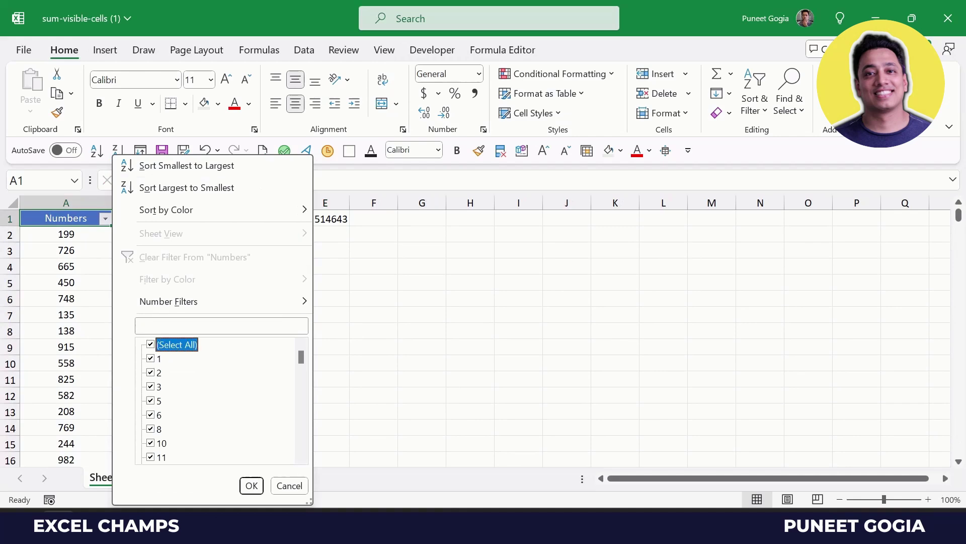
key(Down)
key(Down)
key(Down)
key(Down)
key(Down)
key(Down)
key(Down)
key(Down)
key(Down)
key(Down)
key(Down)
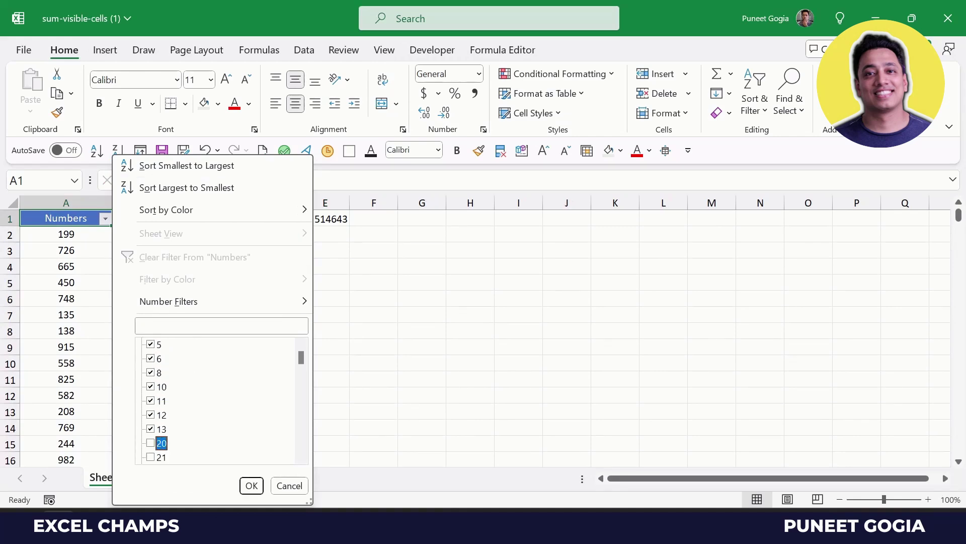
key(Down)
key(Down)
key(Return)
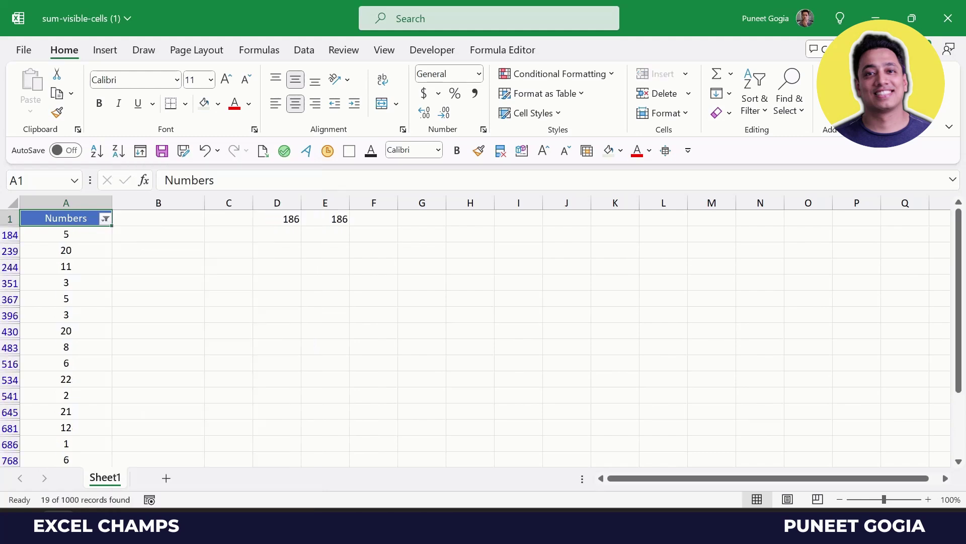
key(Right)
key(Right)
key(Right)
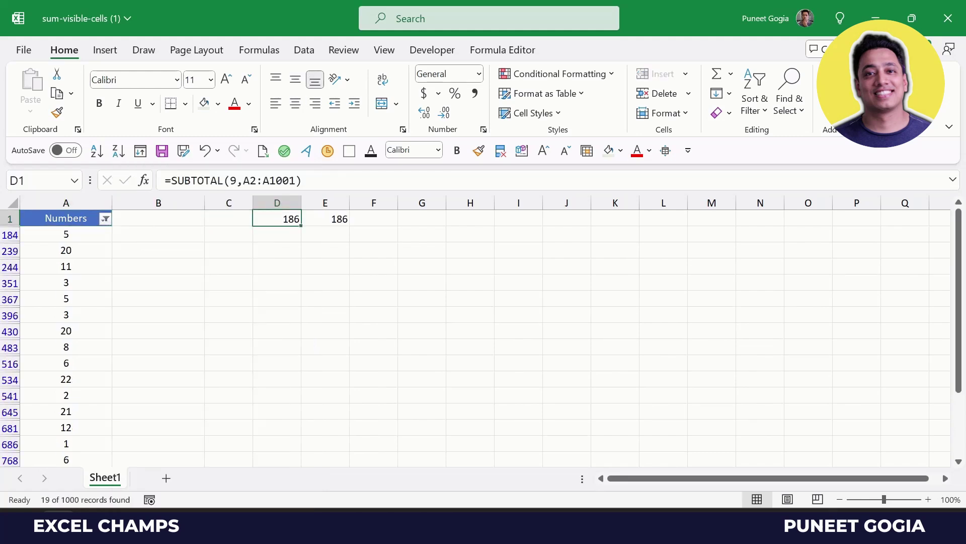